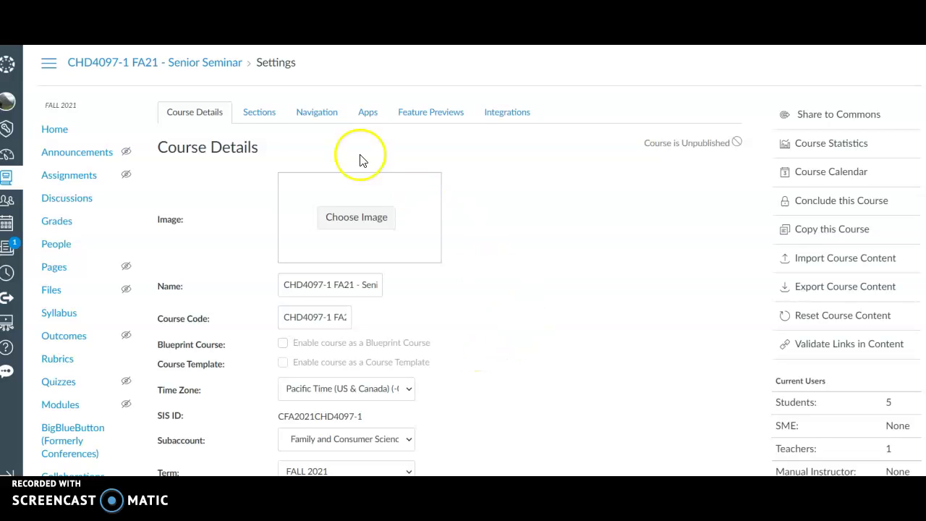
Start importing content into the course, with Copy a Canvas Course as the content type
click(836, 266)
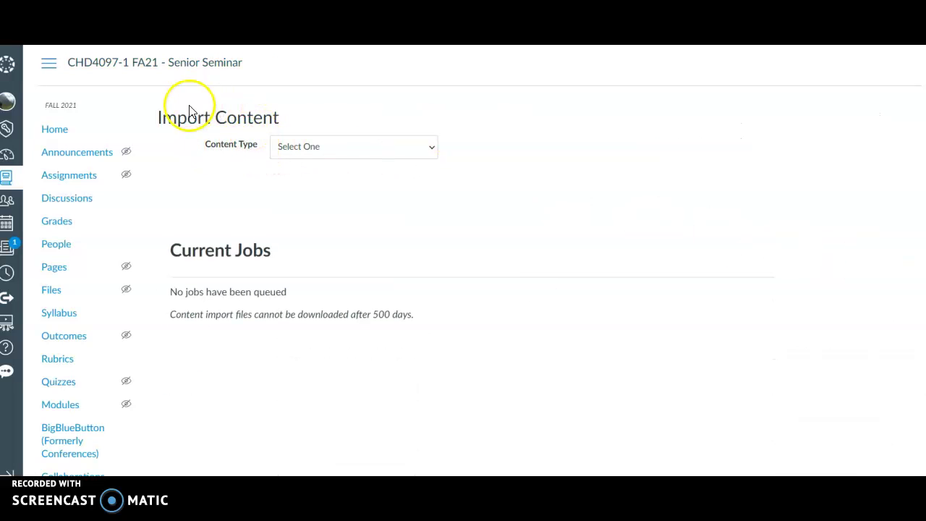
click(294, 147)
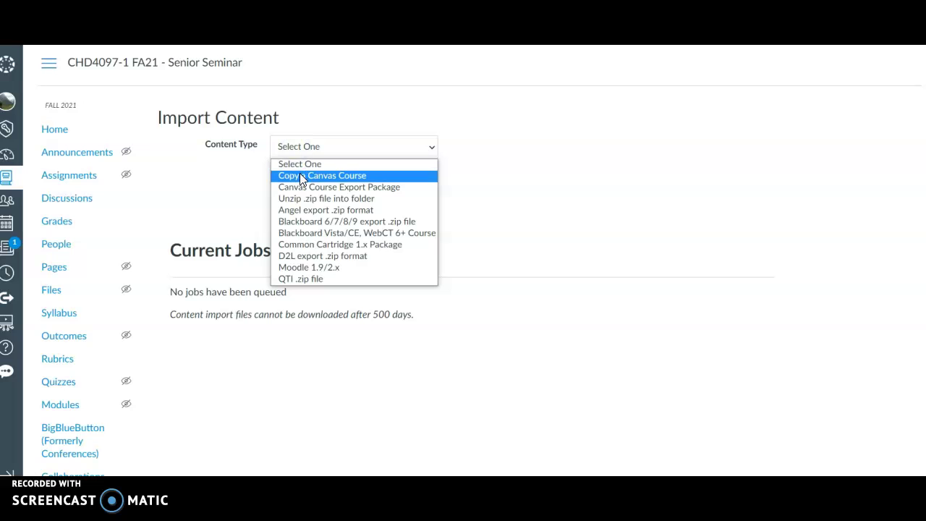
click(301, 175)
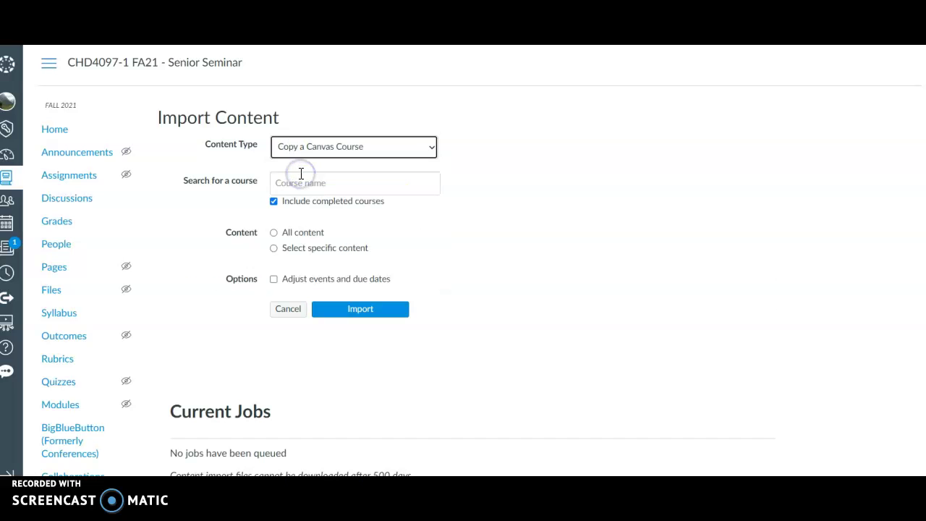
Search for chd4097 and choose CHD4097-1 SP21 - Senior Seminar as the course to copy from
click(342, 182)
text(chd4097)
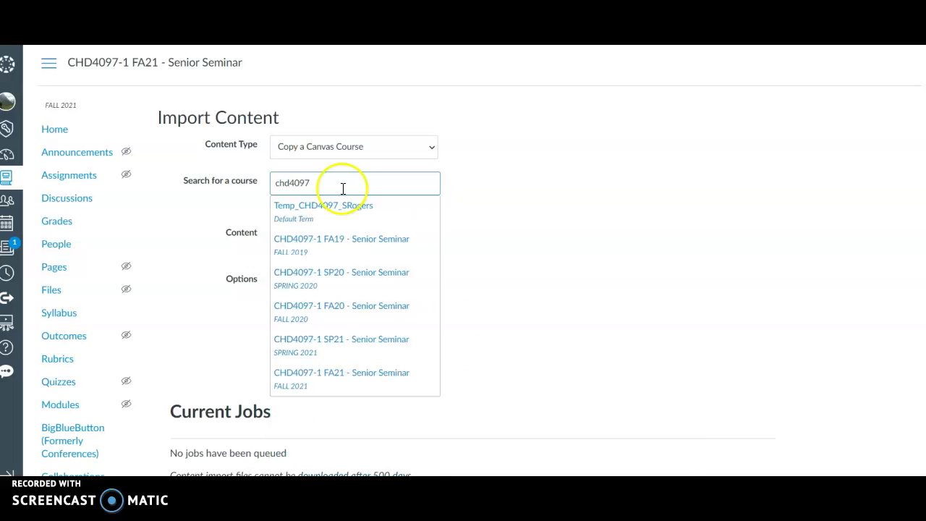
click(332, 346)
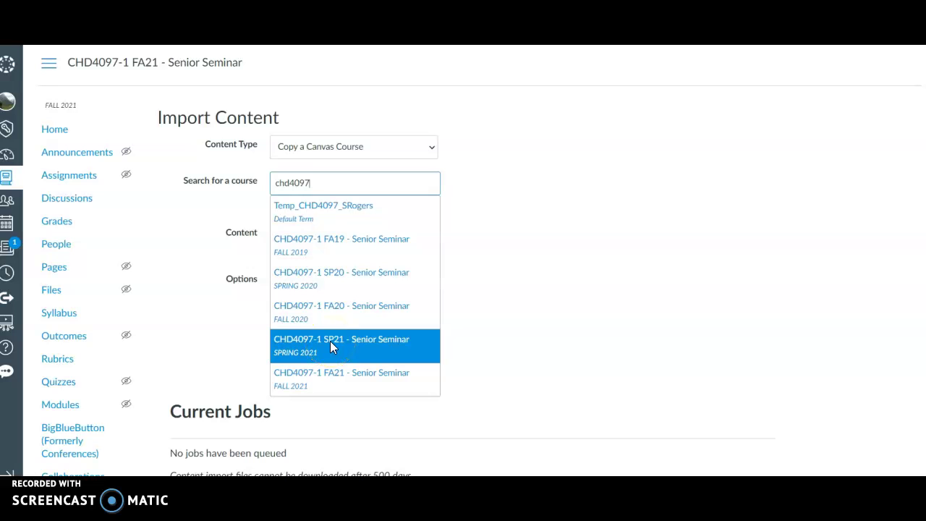
click(330, 343)
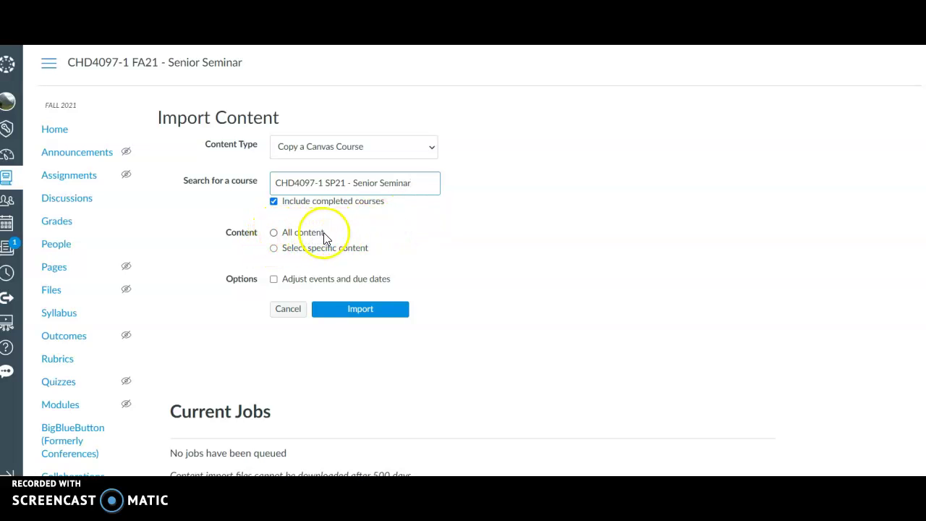
Set the import to select specific content and enable adjusting events and due dates
click(274, 249)
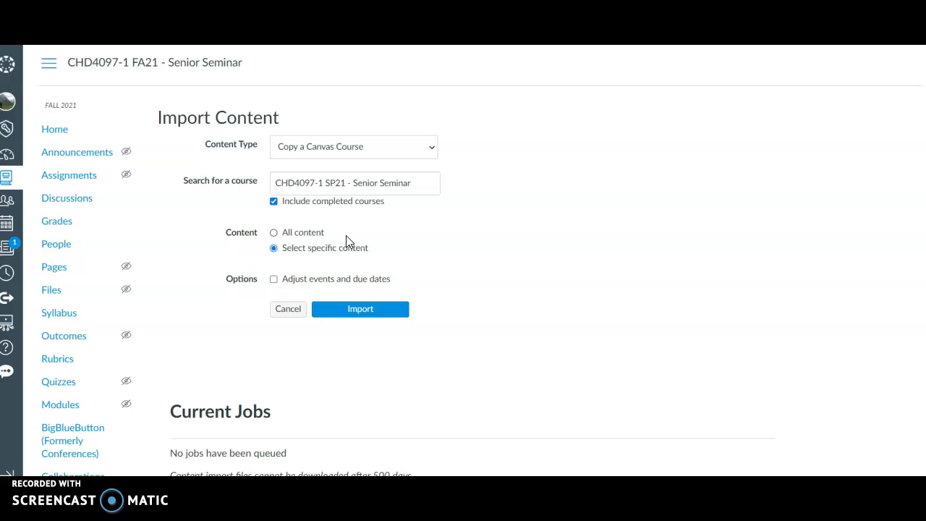
click(275, 249)
click(274, 280)
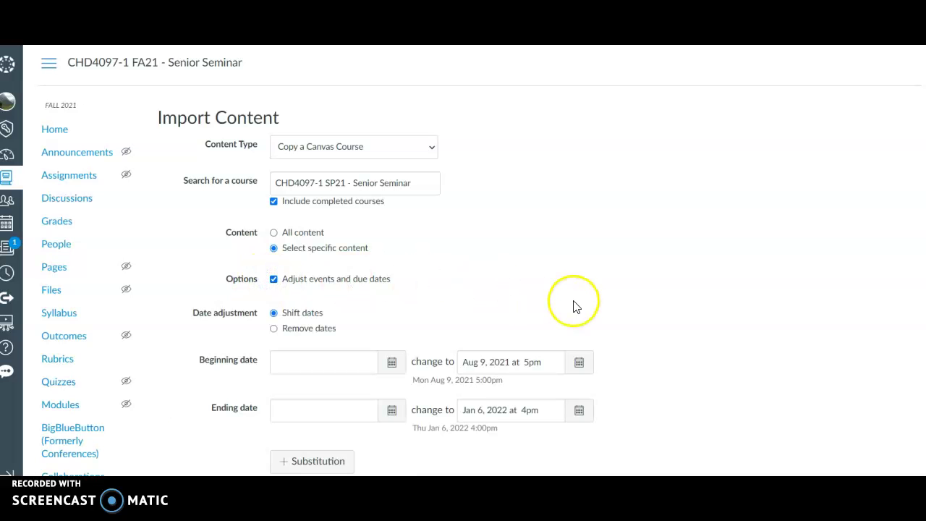
Shift the beginning date from Mar 1, 2021 to Aug 30, 2021 at 5:00 pm
scroll(644, 310, down, 3)
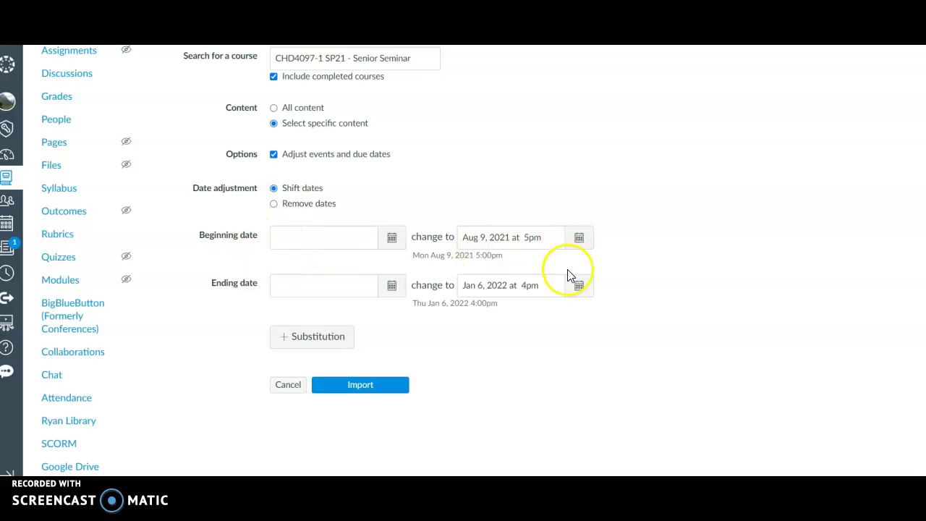
click(311, 241)
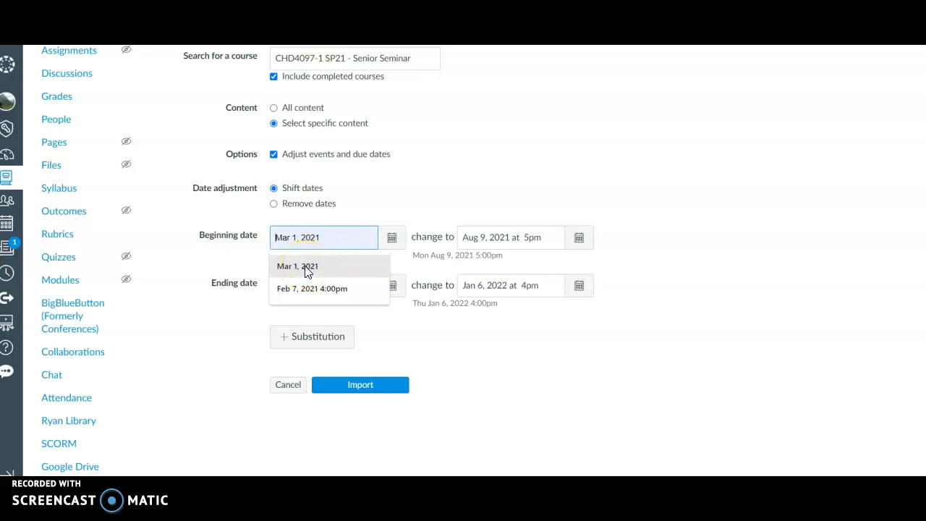
click(305, 265)
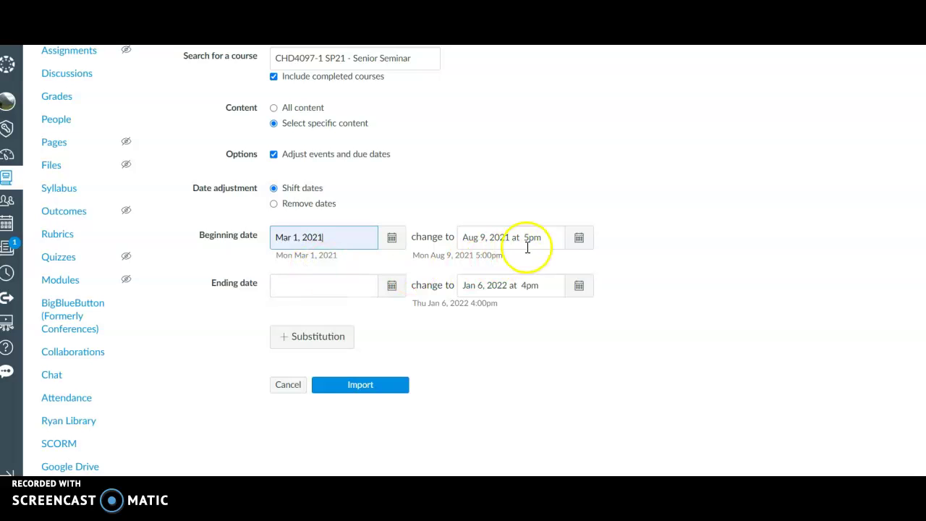
click(579, 238)
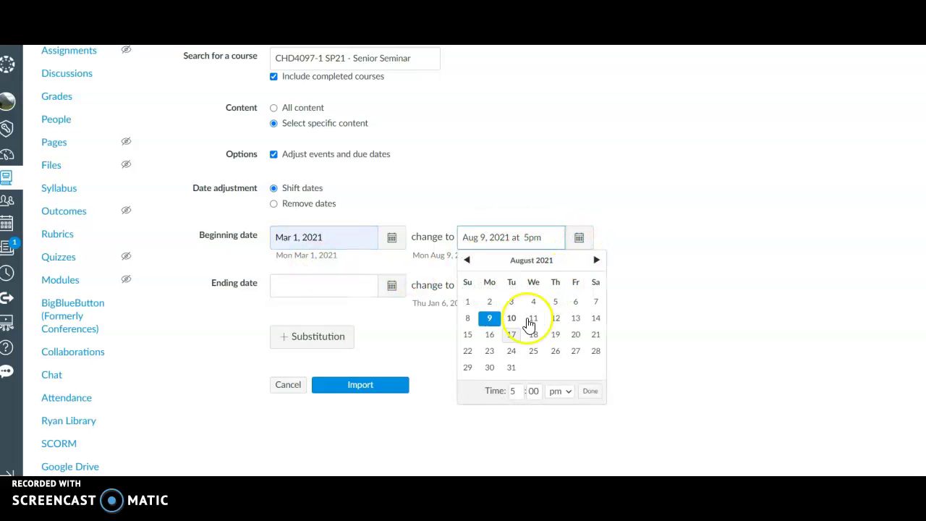
click(489, 368)
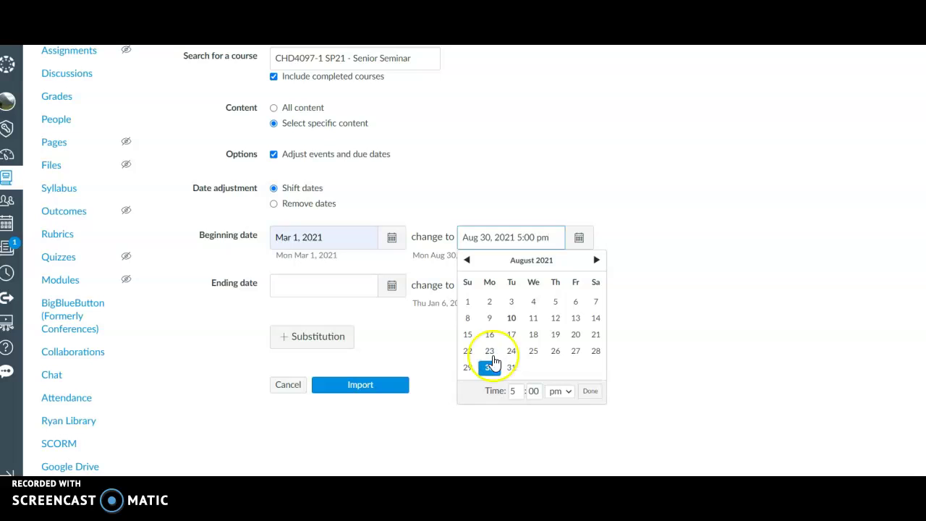
click(547, 197)
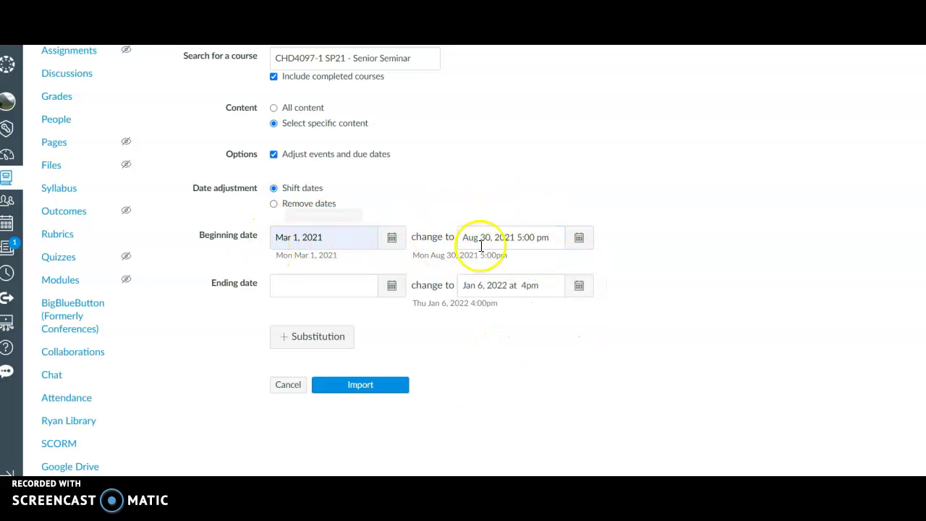
click(317, 243)
click(280, 238)
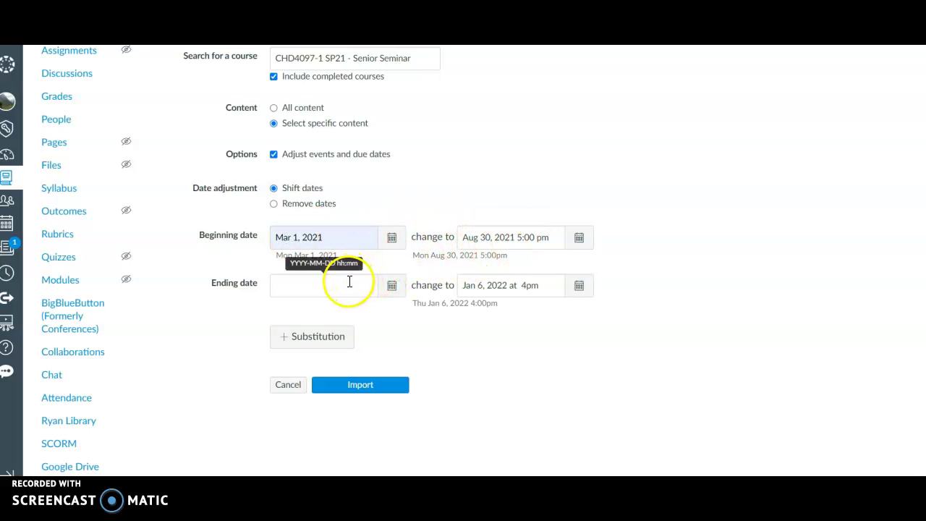
Shift the ending date from Jun 11, 2021 to Dec 17, 2021 at 4:00 pm
click(389, 288)
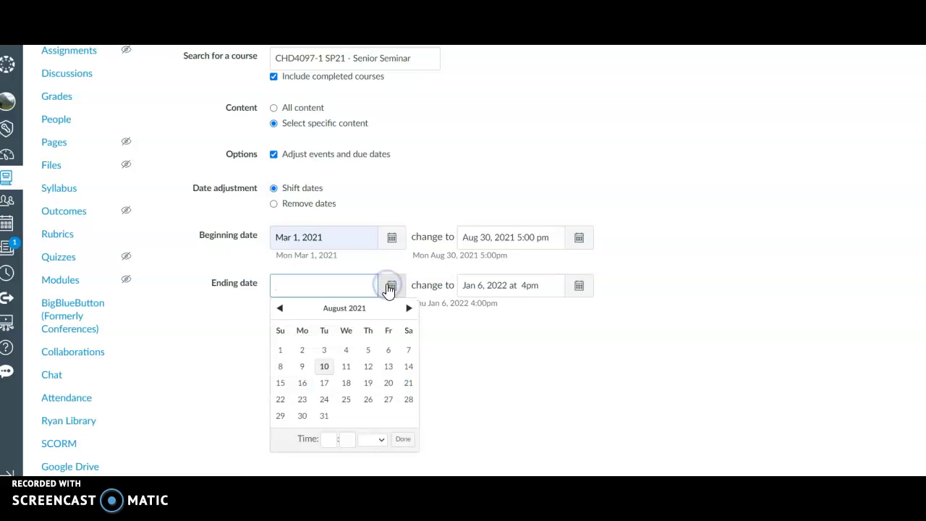
click(350, 285)
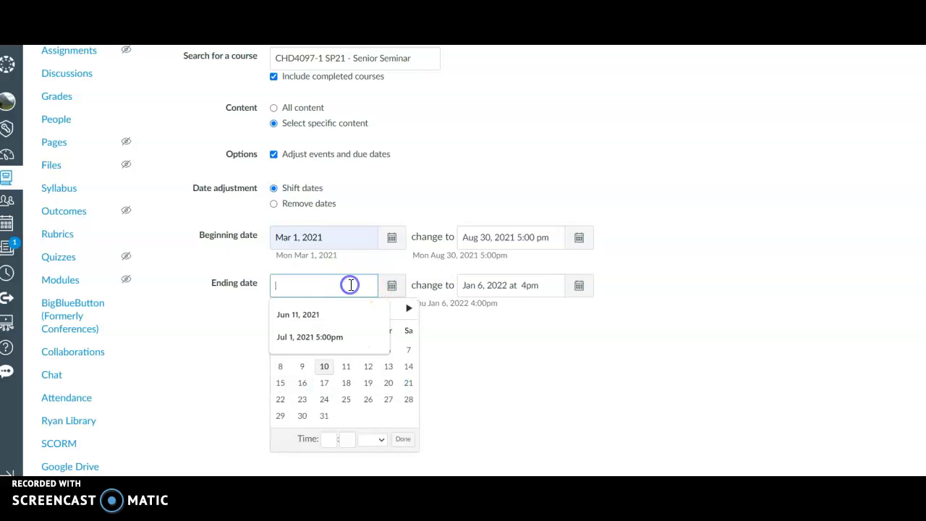
click(306, 314)
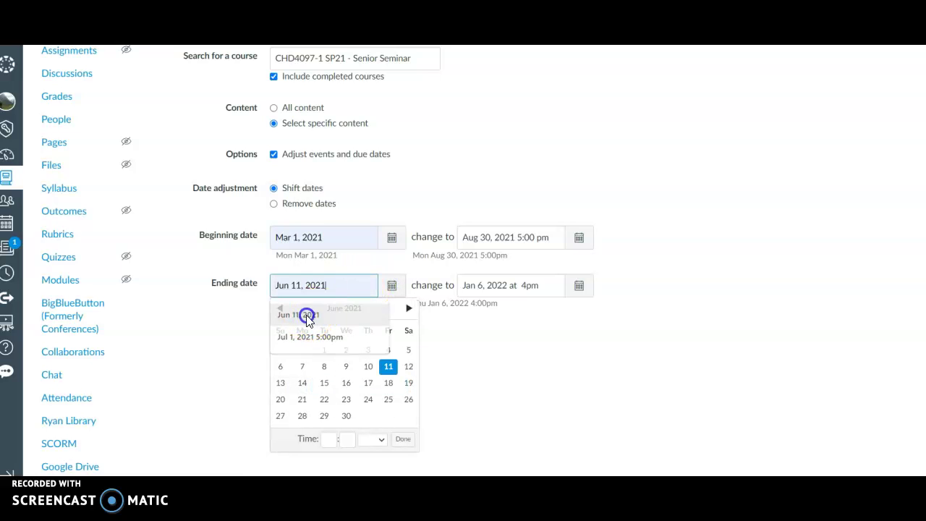
click(486, 285)
click(578, 288)
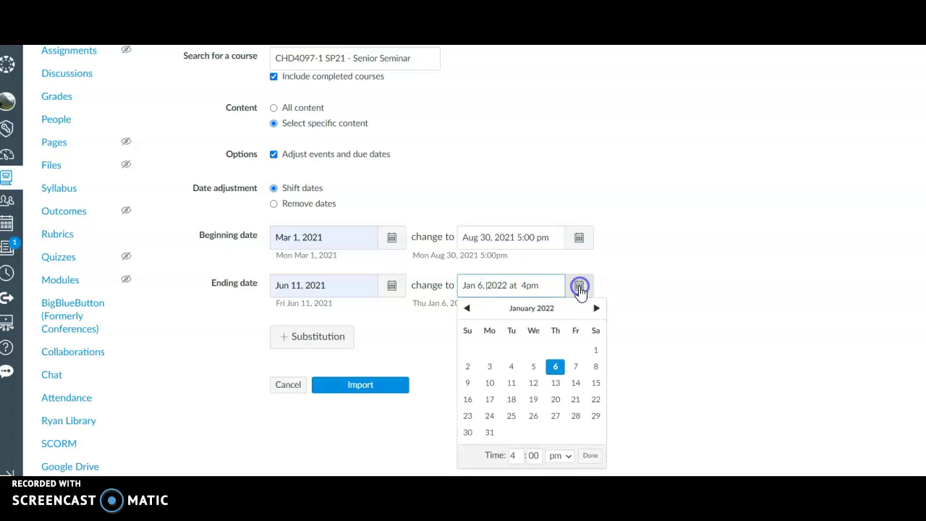
click(467, 309)
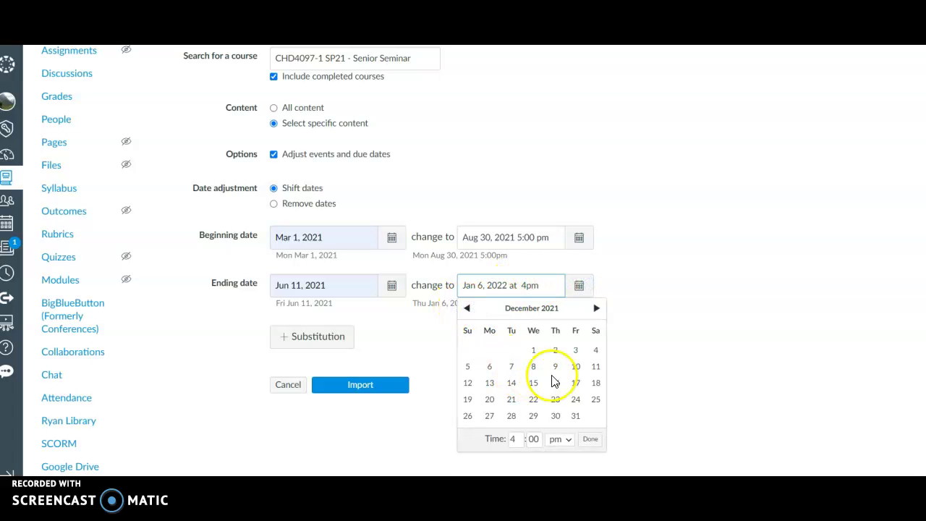
click(577, 382)
click(637, 360)
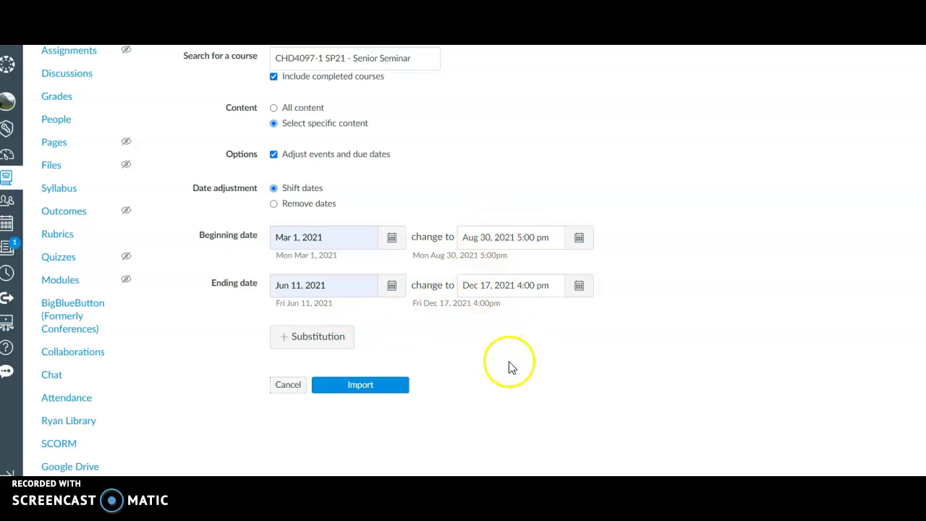
Add a day substitution that moves Monday to Tuesday, and remove it again
scroll(514, 365, down, 1)
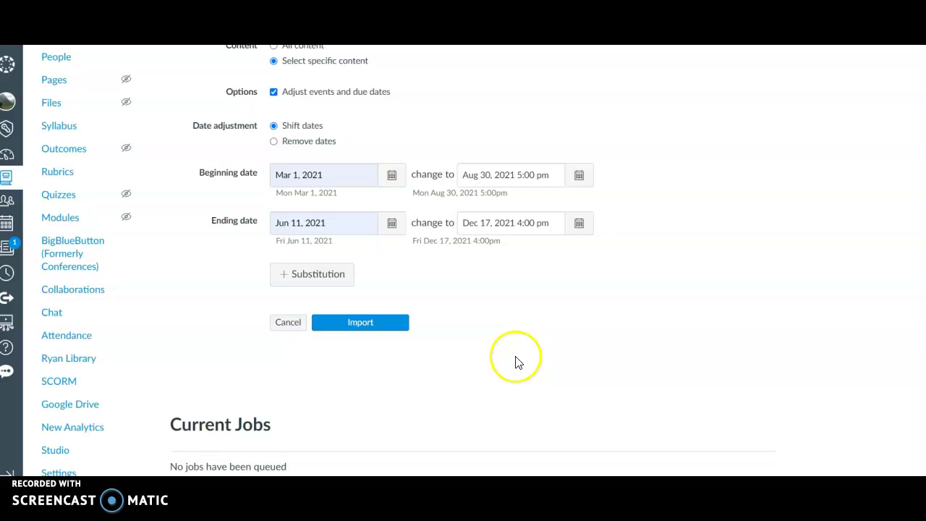
click(334, 280)
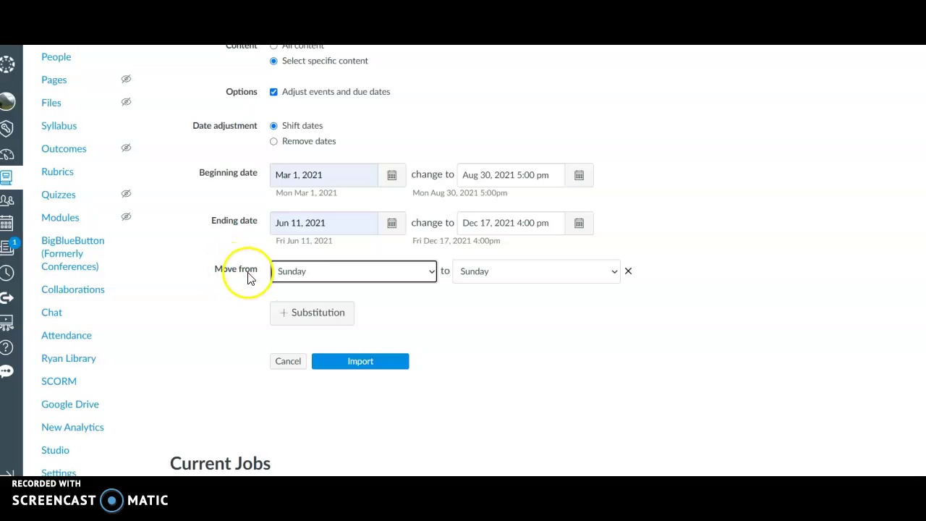
click(311, 273)
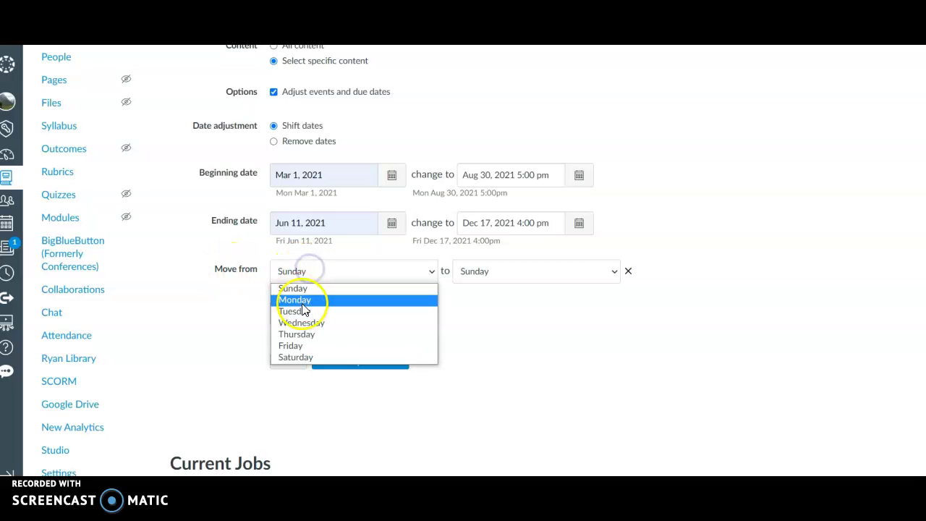
click(303, 299)
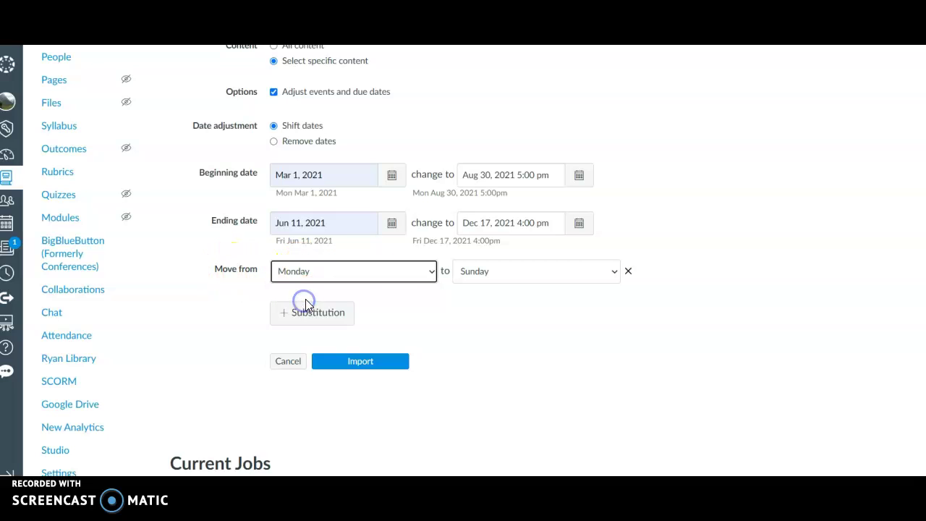
click(480, 274)
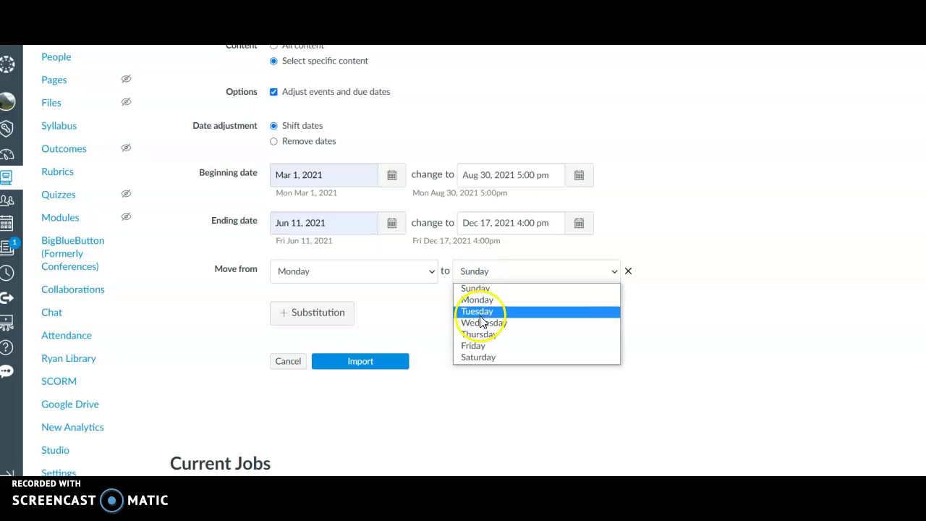
click(471, 311)
click(482, 307)
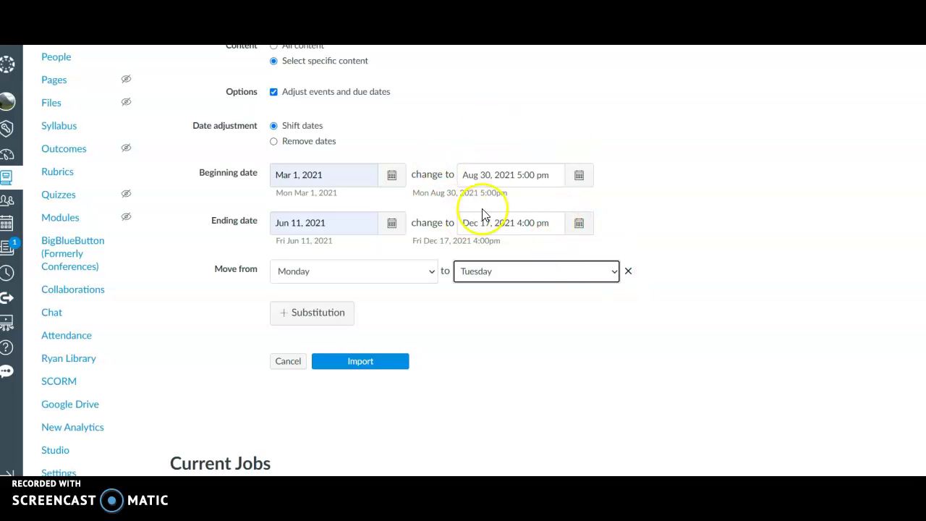
click(628, 271)
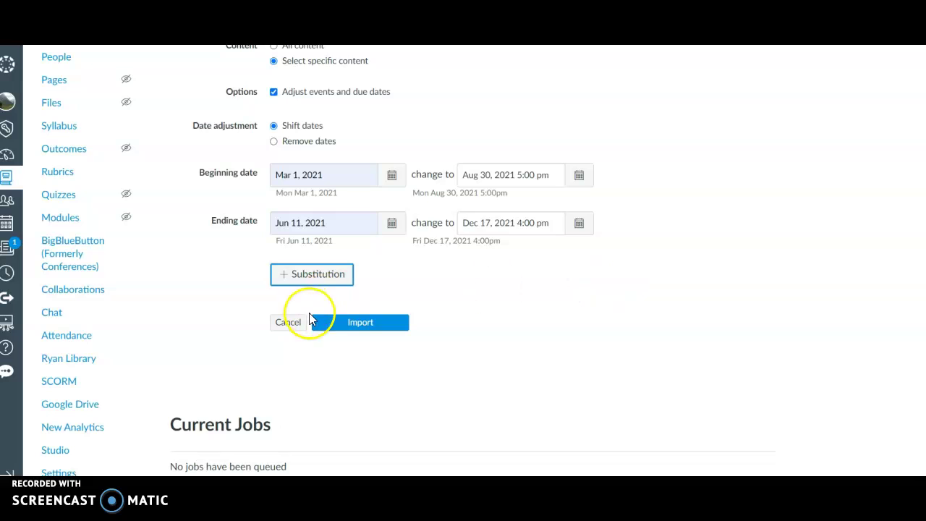
Submit the import and mark Course Settings and Syllabus Body as content to copy
click(350, 328)
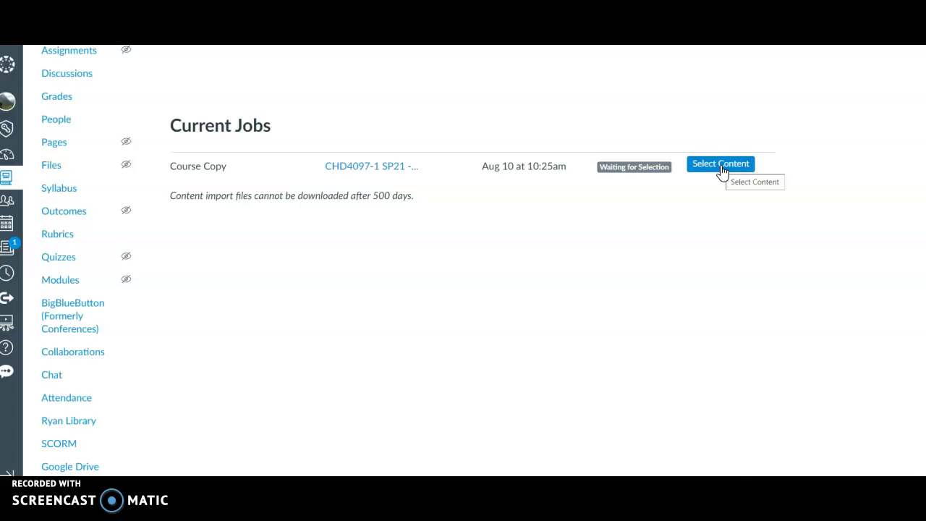
click(722, 165)
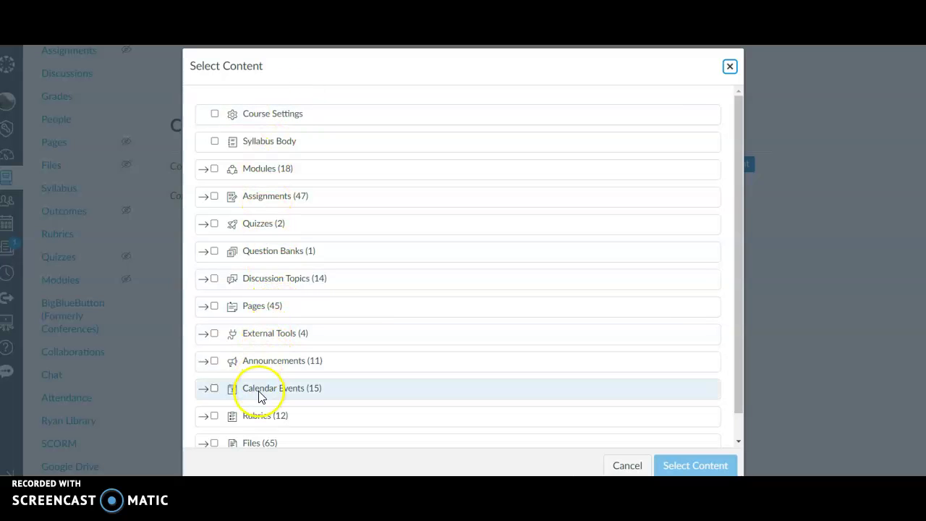
click(215, 116)
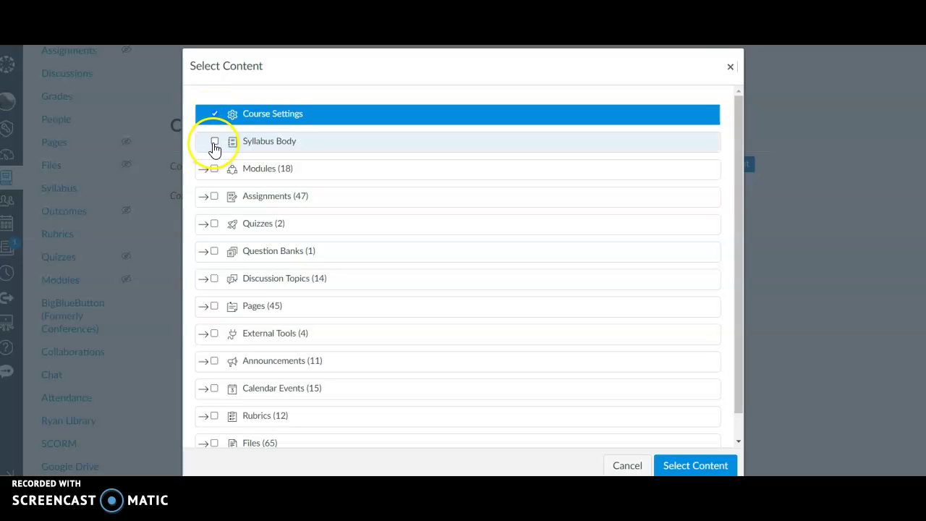
click(214, 143)
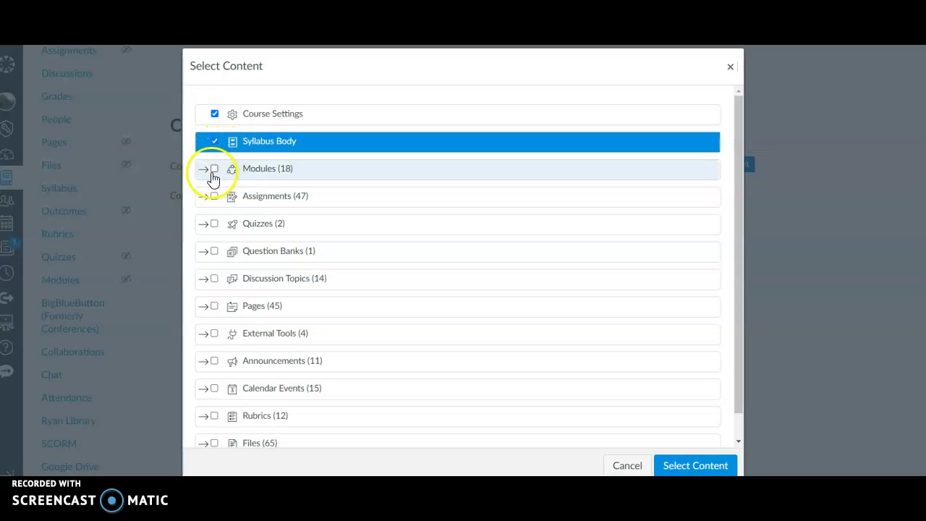
Expand the Modules list to check its individual modules, mark all of them for copying, and collapse the list
click(205, 170)
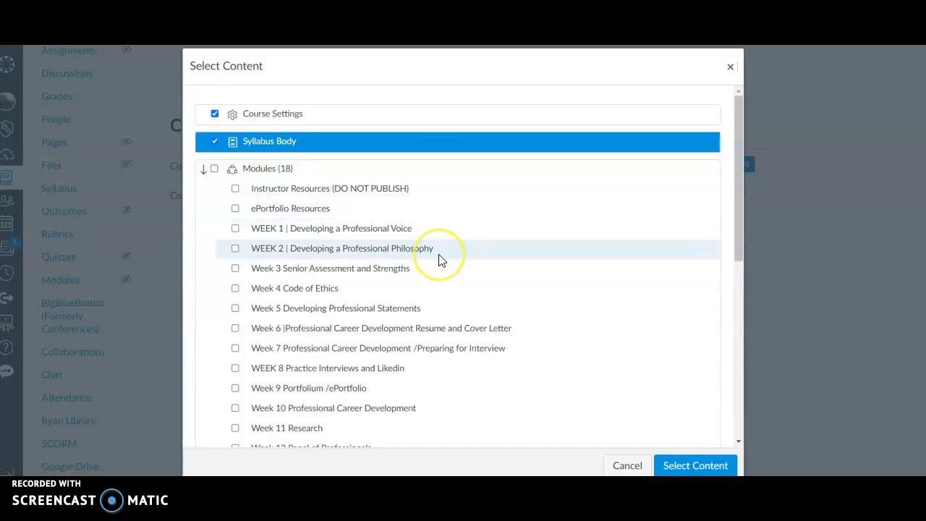
scroll(442, 259, down, 1)
scroll(442, 261, down, 1)
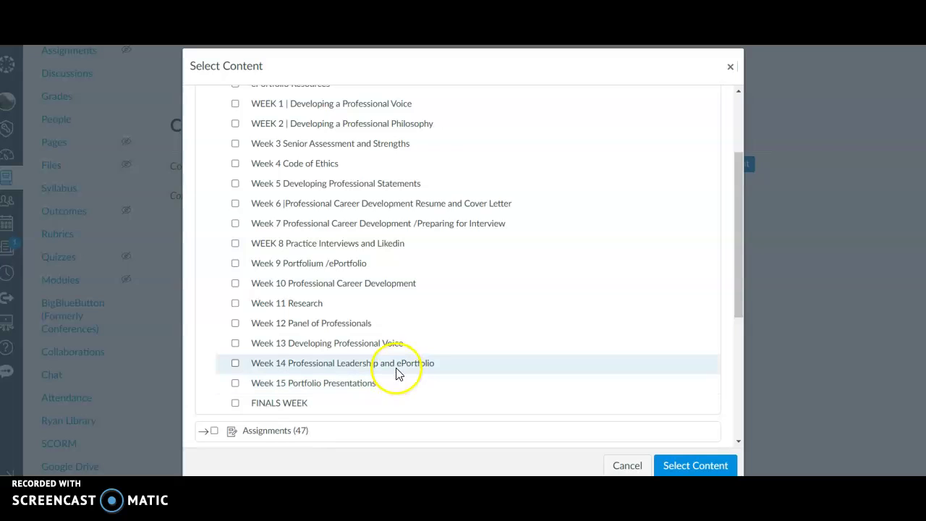
scroll(396, 370, up, 2)
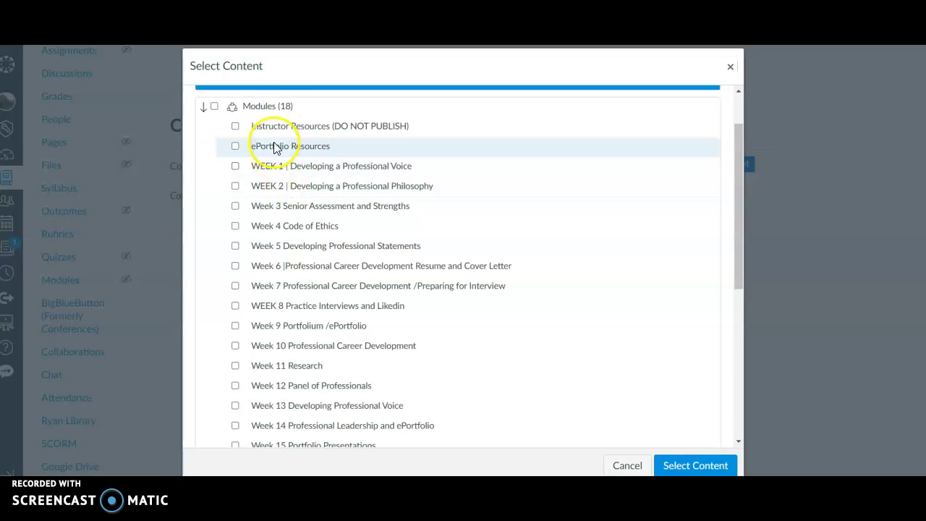
click(215, 107)
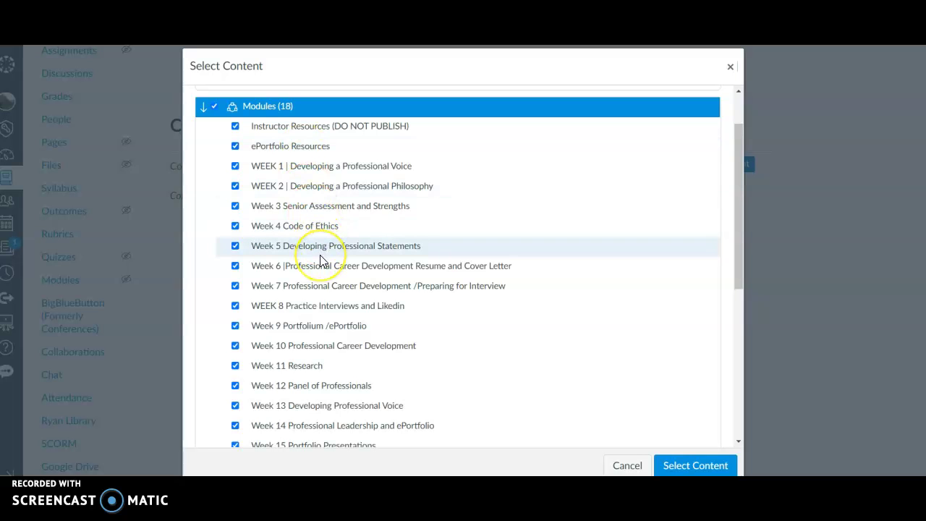
scroll(322, 261, down, 1)
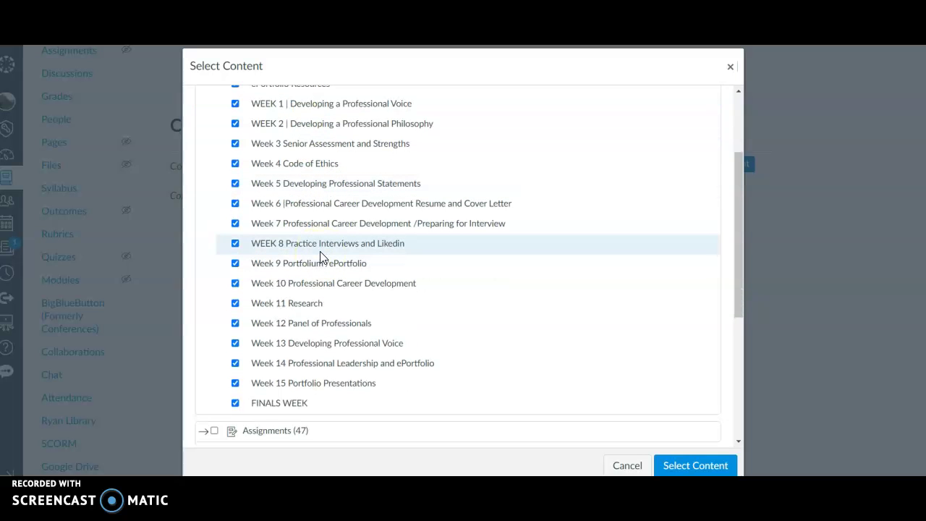
scroll(322, 254, up, 1)
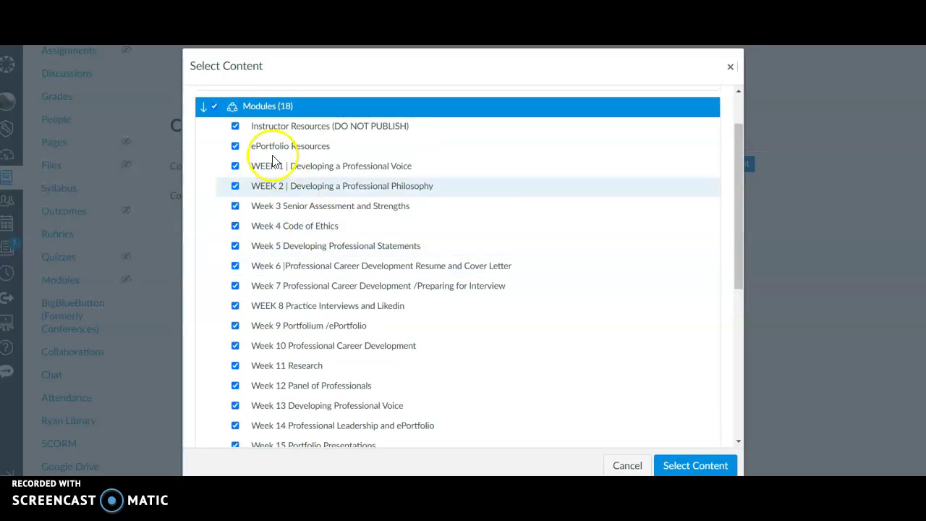
click(204, 109)
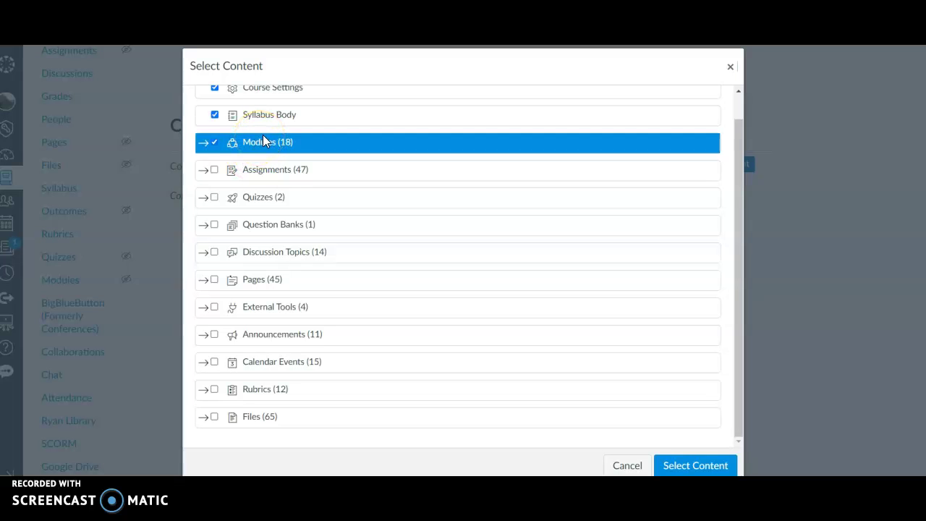
Mark the Assignments and Final Project | Summative Assessment groups within Assignments for copying, and clear both again
click(204, 172)
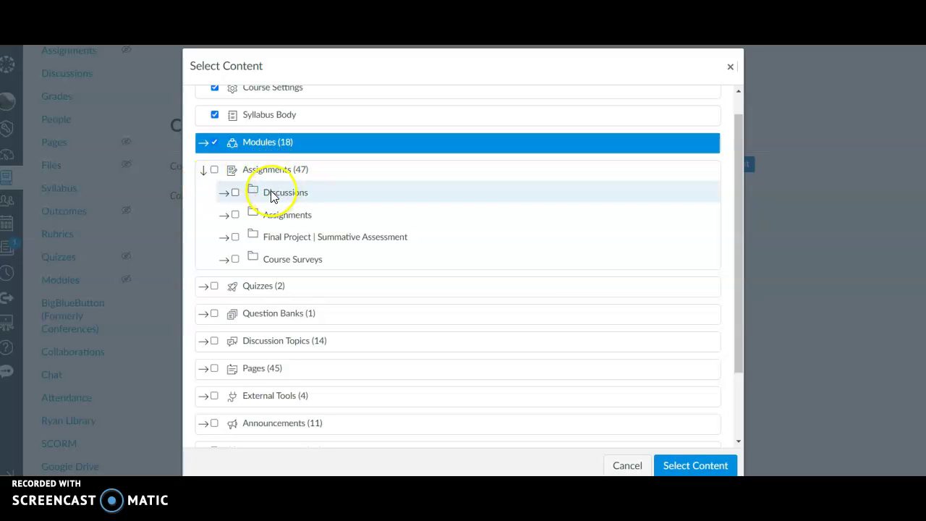
click(235, 215)
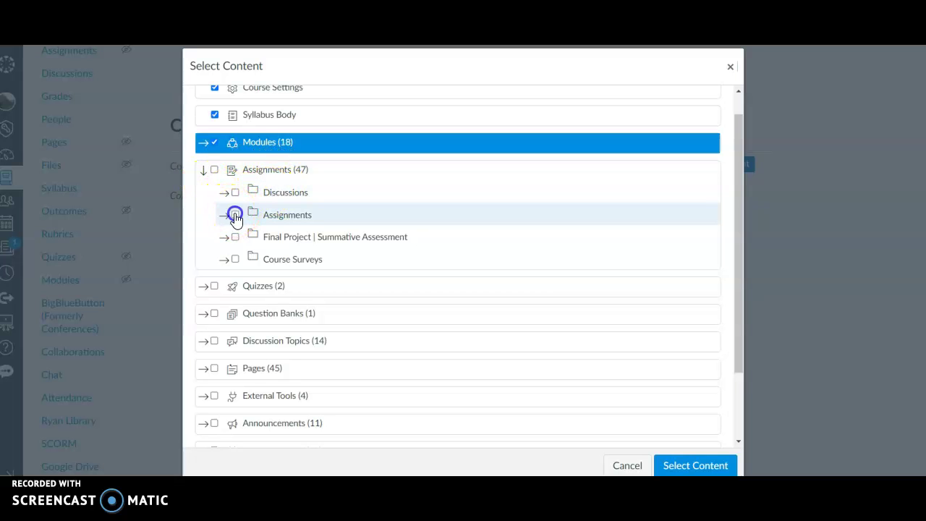
click(235, 238)
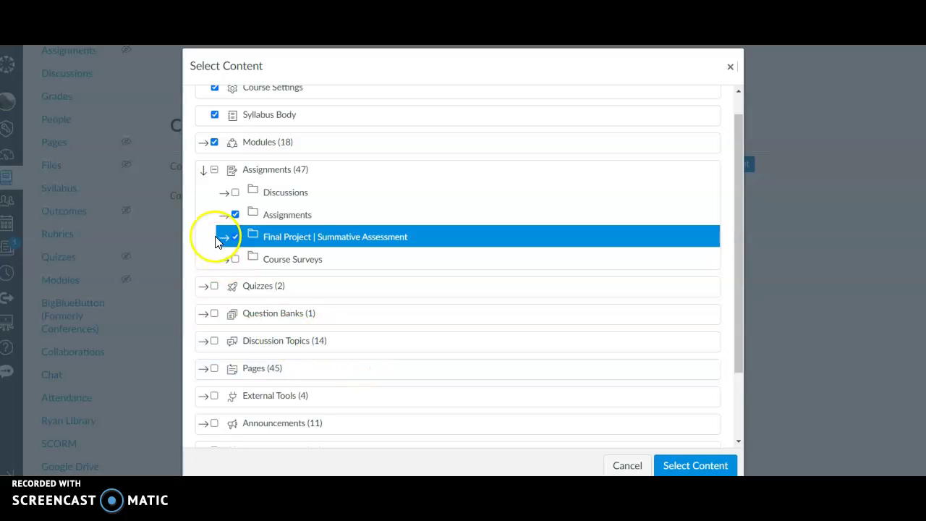
click(233, 238)
click(235, 214)
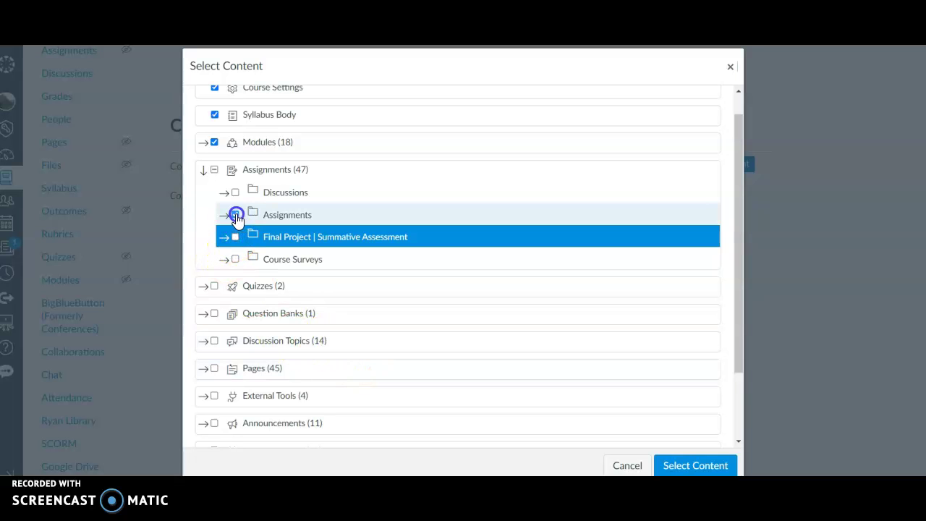
click(203, 172)
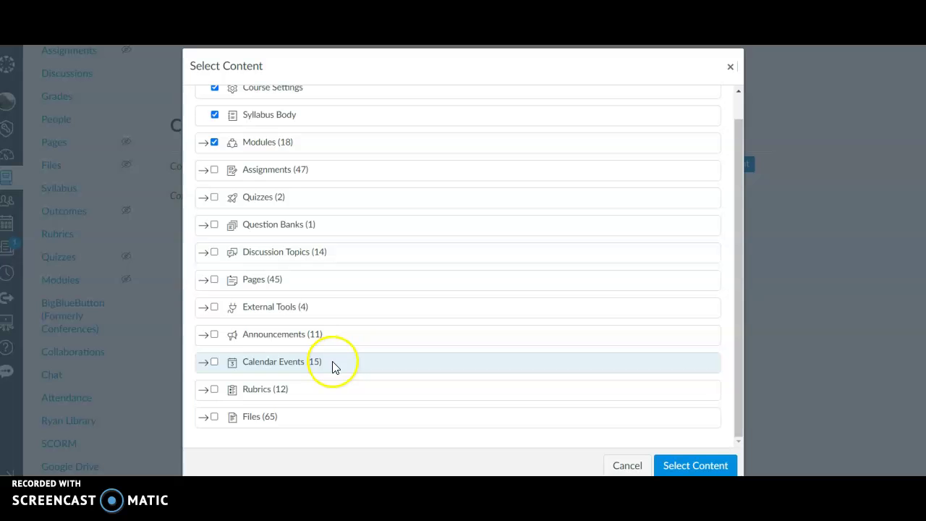
Examine the individual entries under Calendar Events without marking any, and collapse the list again
click(203, 362)
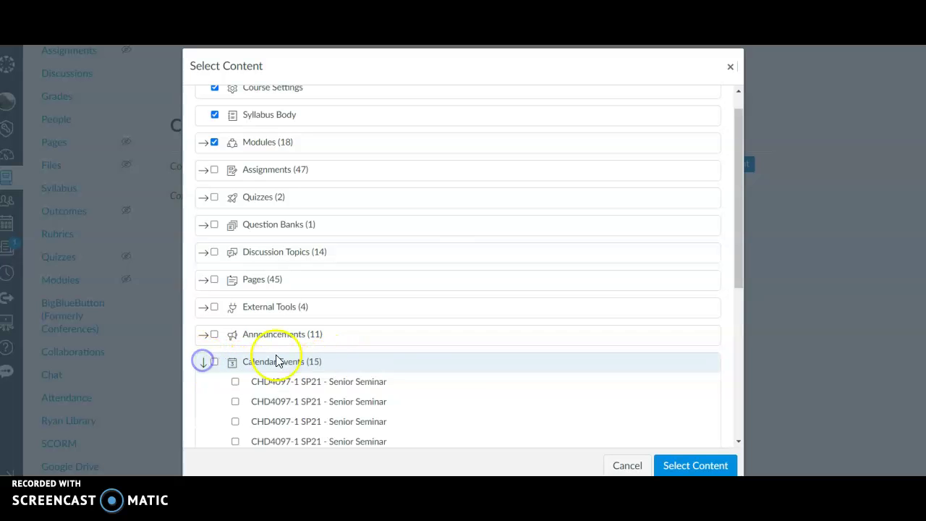
scroll(456, 393, down, 3)
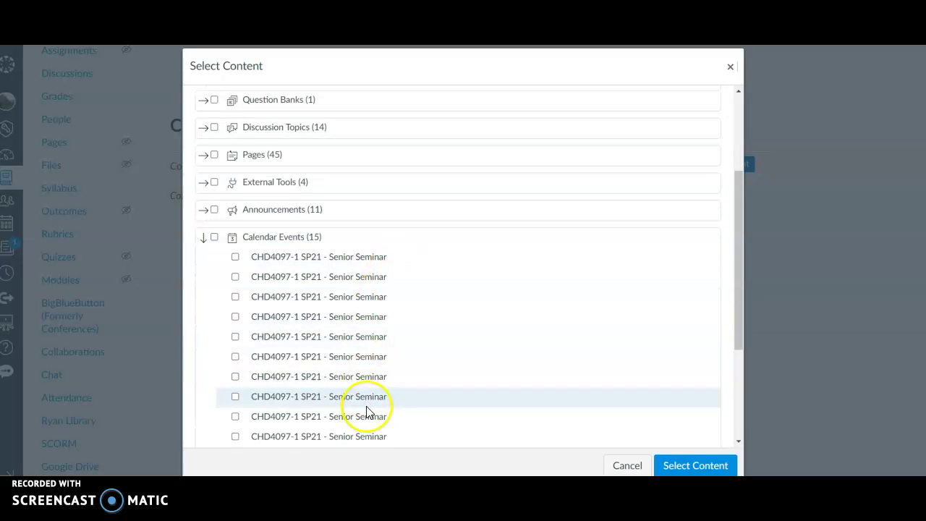
scroll(367, 411, down, 3)
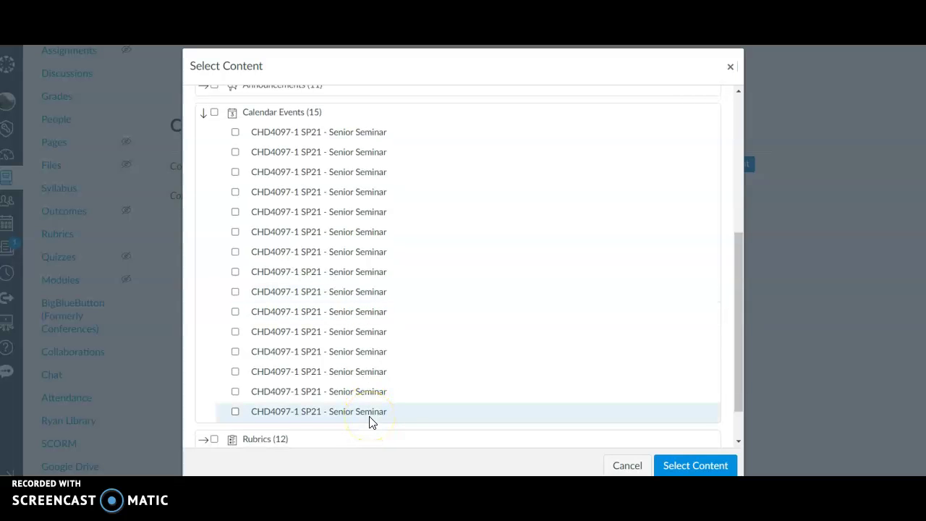
scroll(369, 416, up, 2)
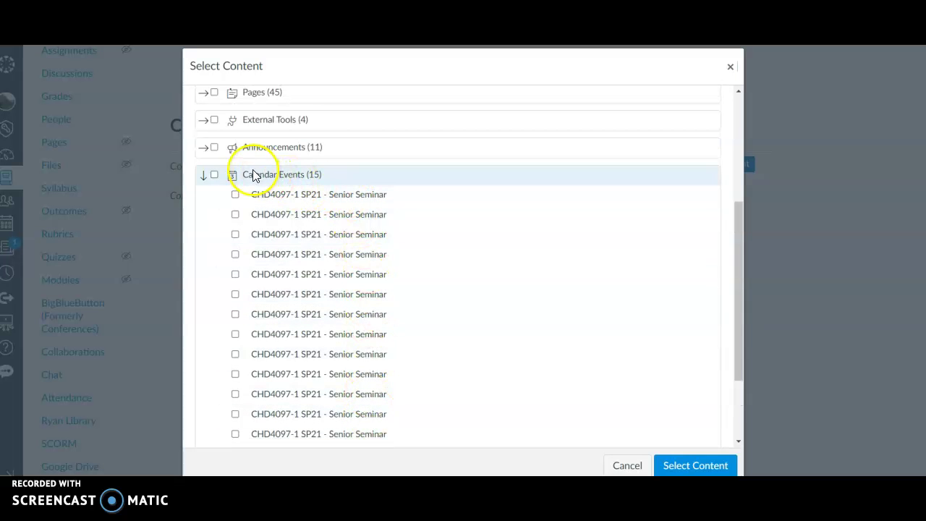
click(203, 179)
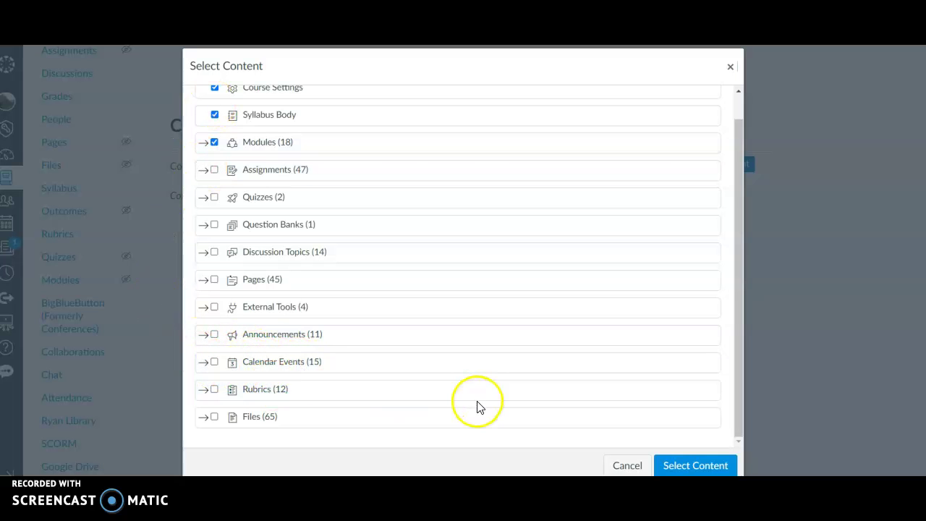
Check the chosen content categories and confirm the selection of Course Settings, Syllabus Body and Modules for the course copy
scroll(612, 403, down, 1)
scroll(238, 141, up, 3)
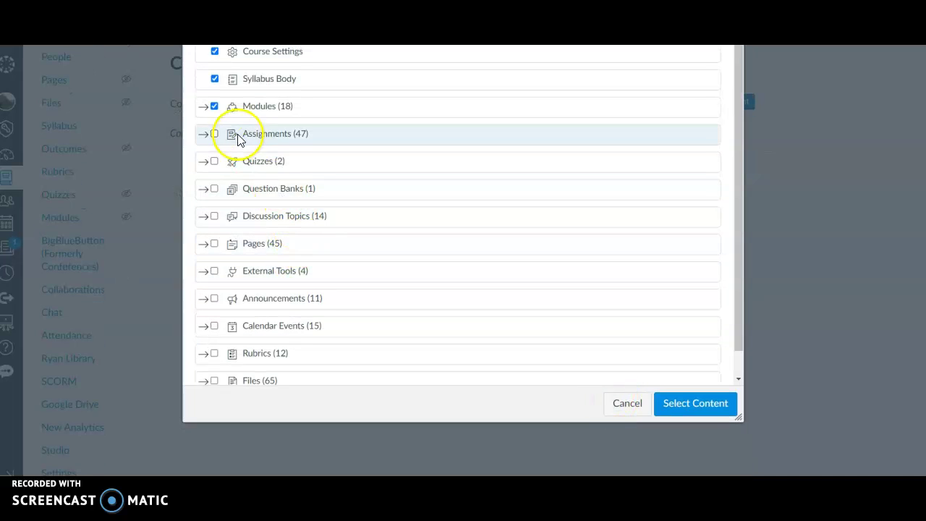
scroll(234, 158, up, 1)
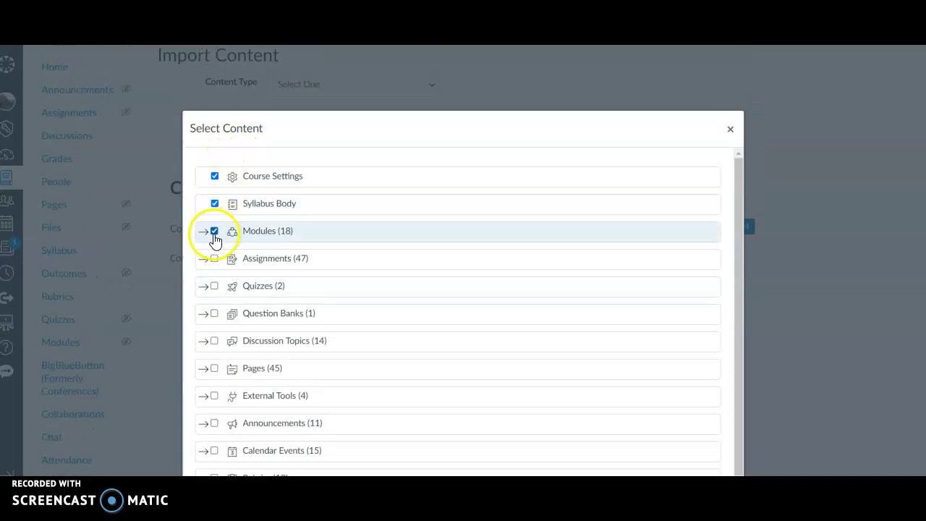
scroll(478, 263, down, 1)
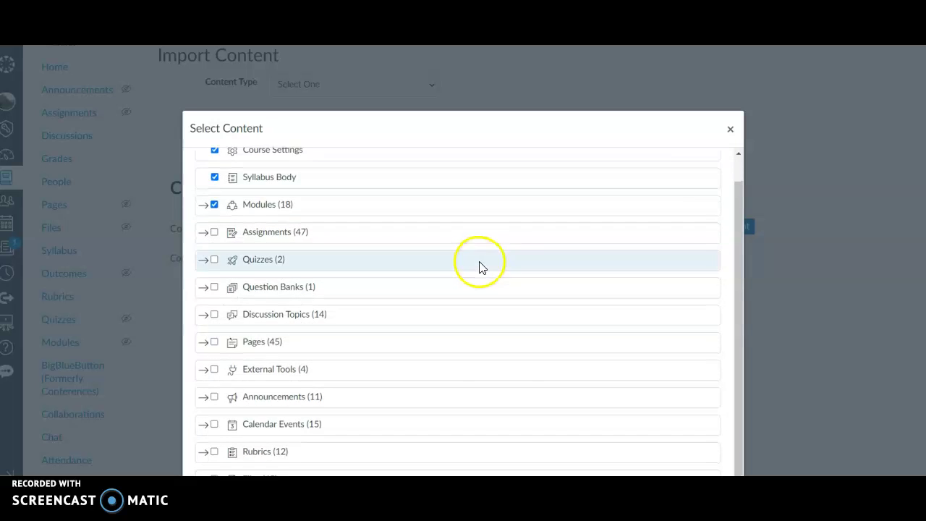
scroll(594, 297, down, 3)
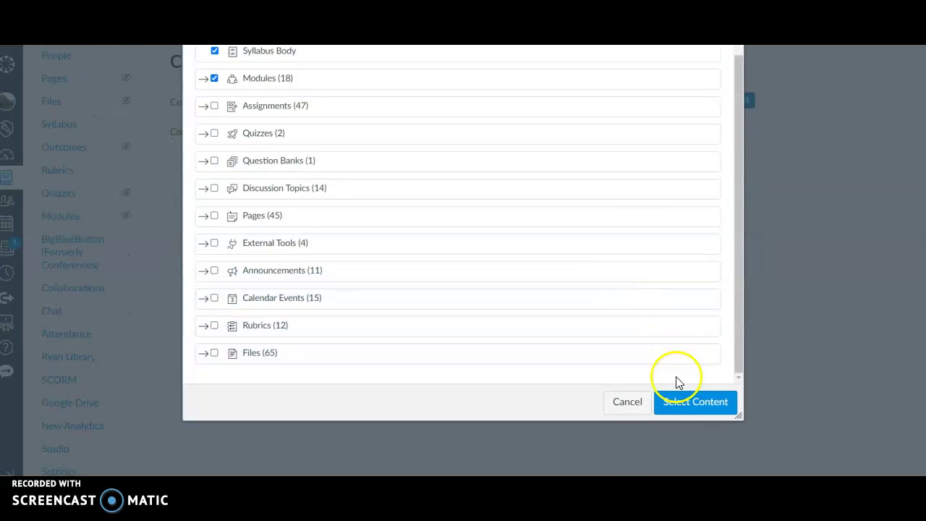
click(678, 404)
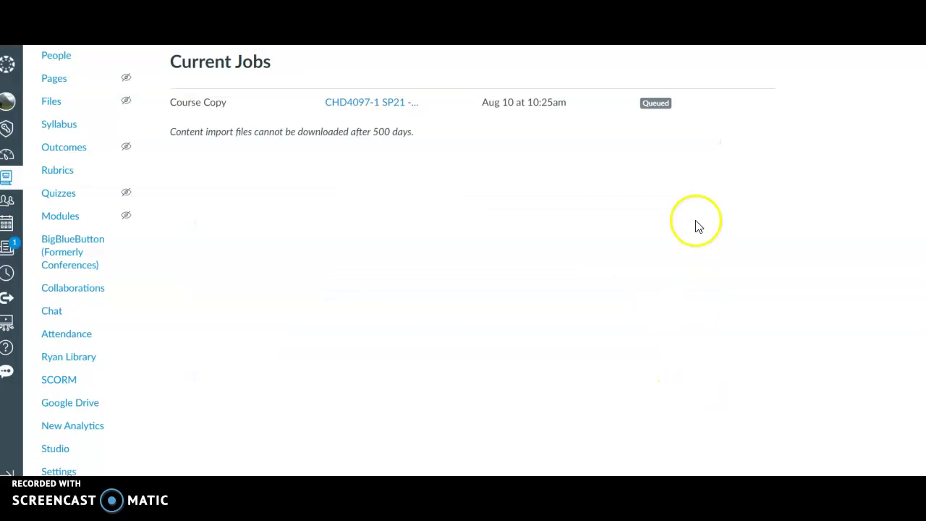